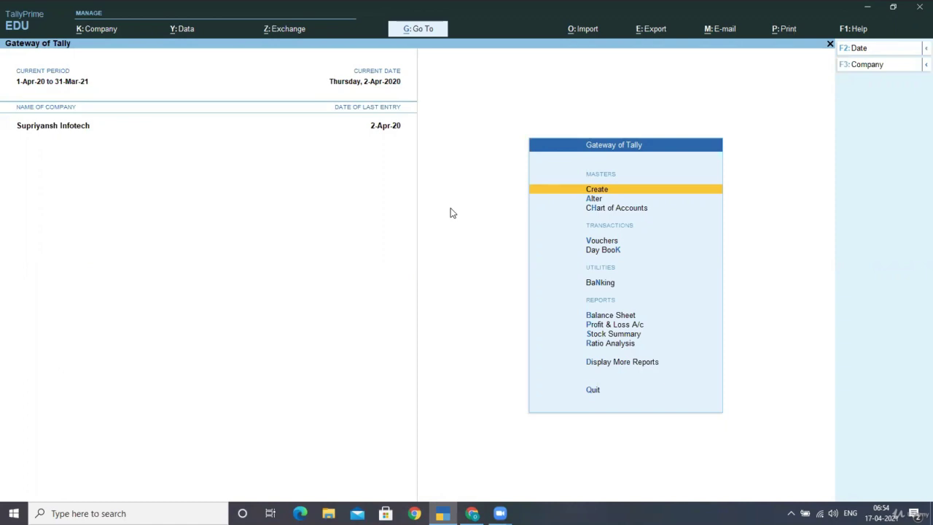
Step: Go to Display More Reports > Statutory Reports > TDS Reports and highlight Form 26Q
{"action": "key", "text": "d"}
{"action": "key", "text": "o"}
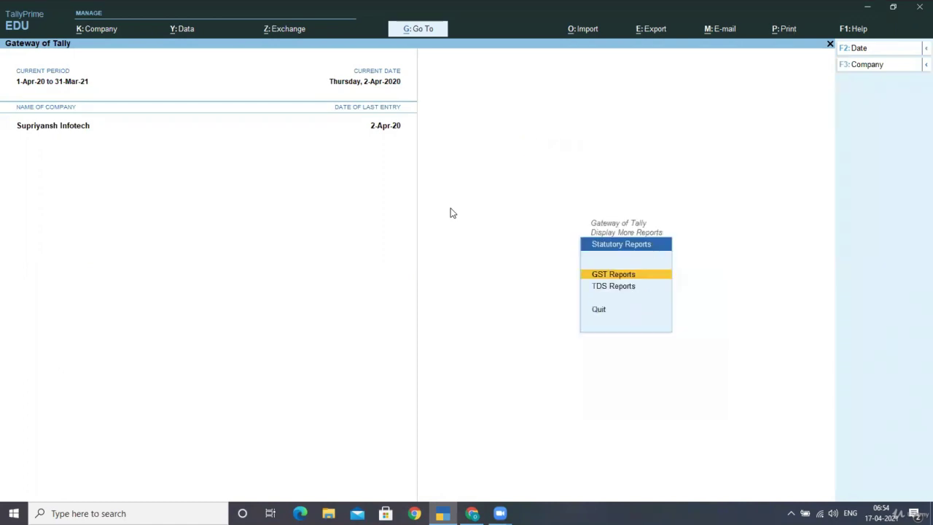
{"action": "key", "text": "Down"}
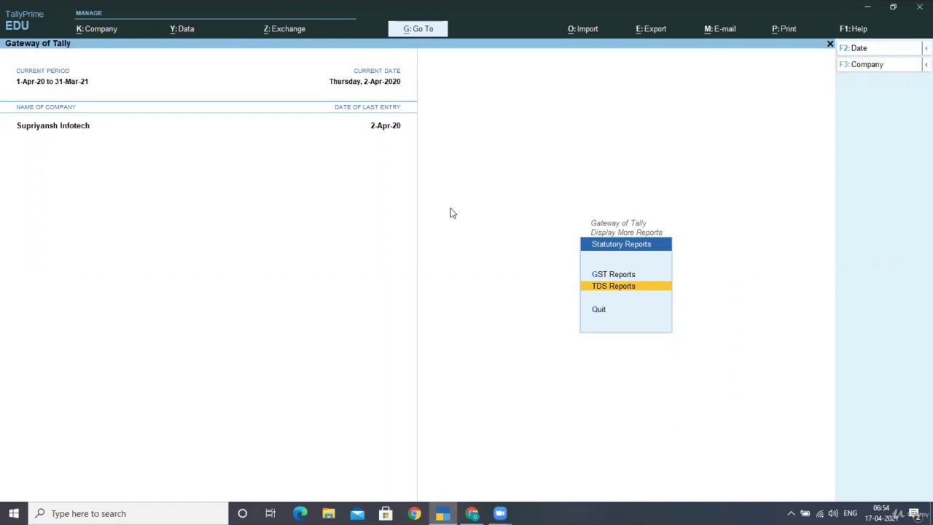
{"action": "key", "text": "Return"}
{"action": "key", "text": "Down"}
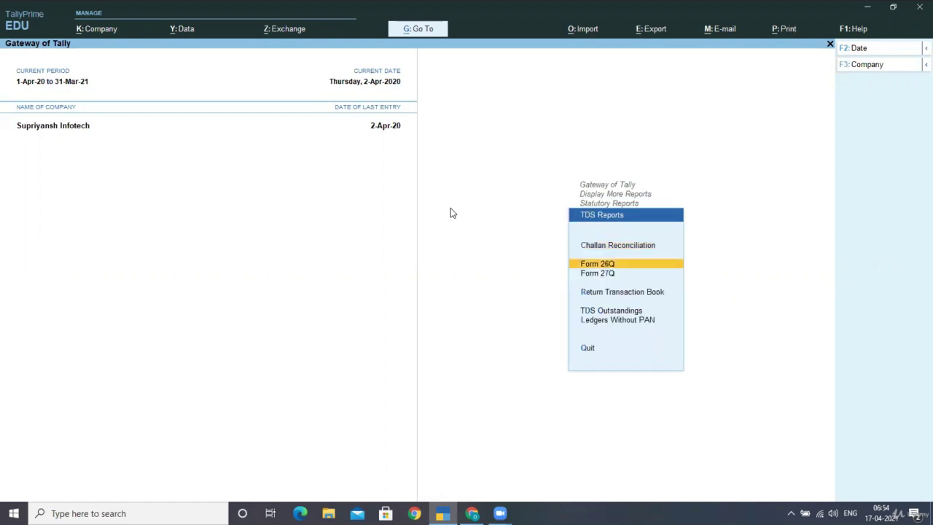
Step: Open Form 26Q and review the Deduction at Normal Rate rows
{"action": "key", "text": "Return"}
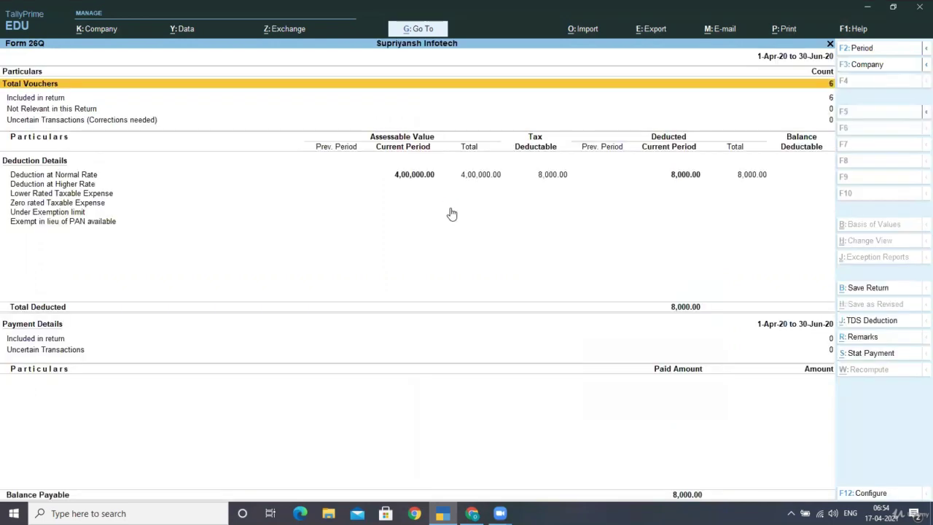
{"action": "key", "text": "Down"}
{"action": "key", "text": "Down"}
{"action": "key", "text": "Down"}
{"action": "key", "text": "Down"}
{"action": "key", "text": "Down"}
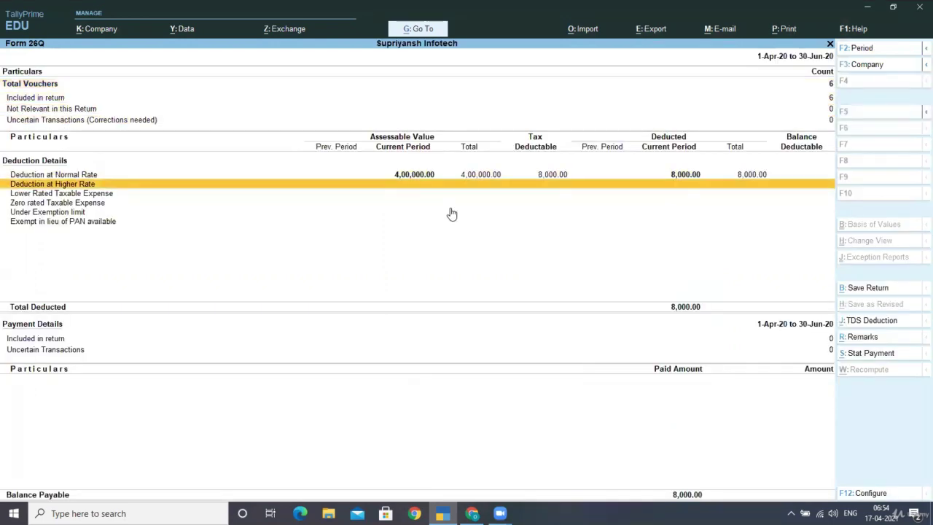
{"action": "key", "text": "Up"}
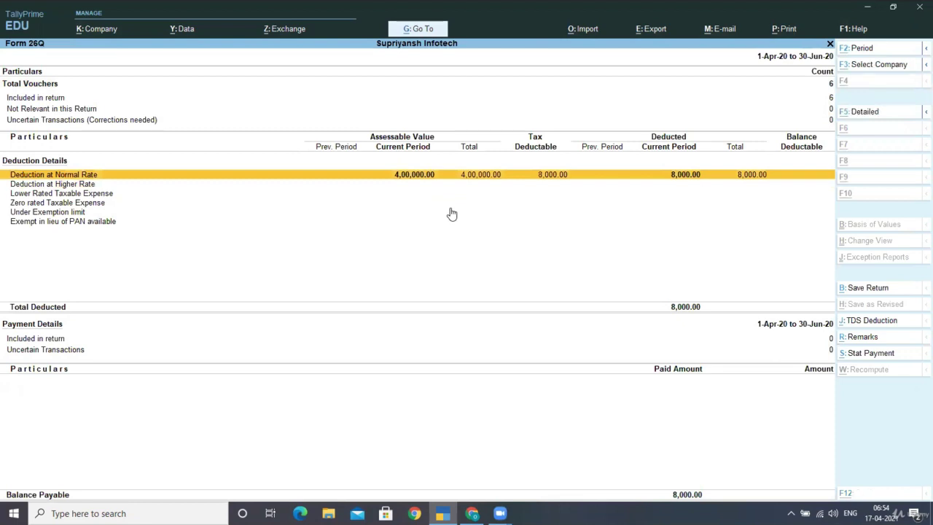
Step: Change the report period's end date to 31-3-2021
{"action": "key", "text": "alt+F2"}
{"action": "key", "text": "Return"}
{"action": "type", "text": "31-"}
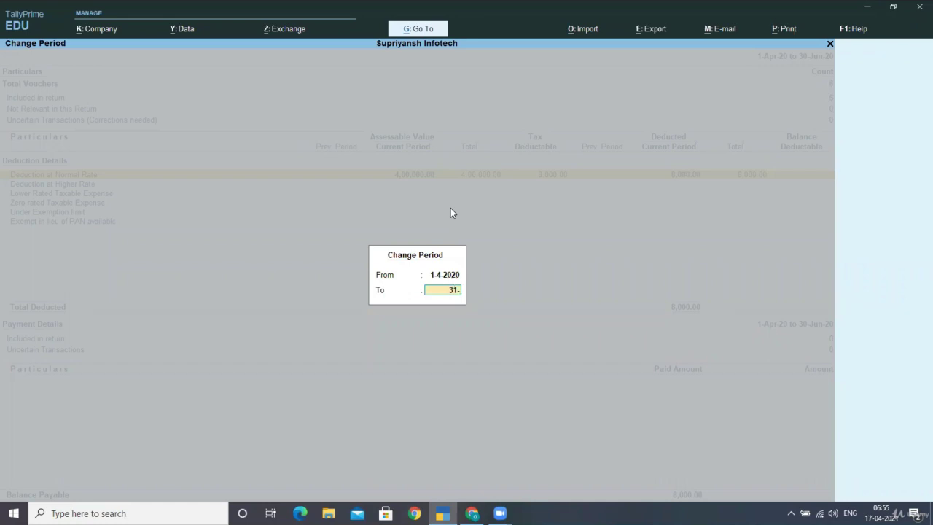
{"action": "key", "text": "BackSpace"}
{"action": "key", "text": "BackSpace"}
{"action": "key", "text": "BackSpace"}
{"action": "type", "text": "1-3"}
{"action": "key", "text": "BackSpace"}
{"action": "key", "text": "BackSpace"}
{"action": "key", "text": "BackSpace"}
{"action": "type", "text": "31-3"}
{"action": "key", "text": "Return"}
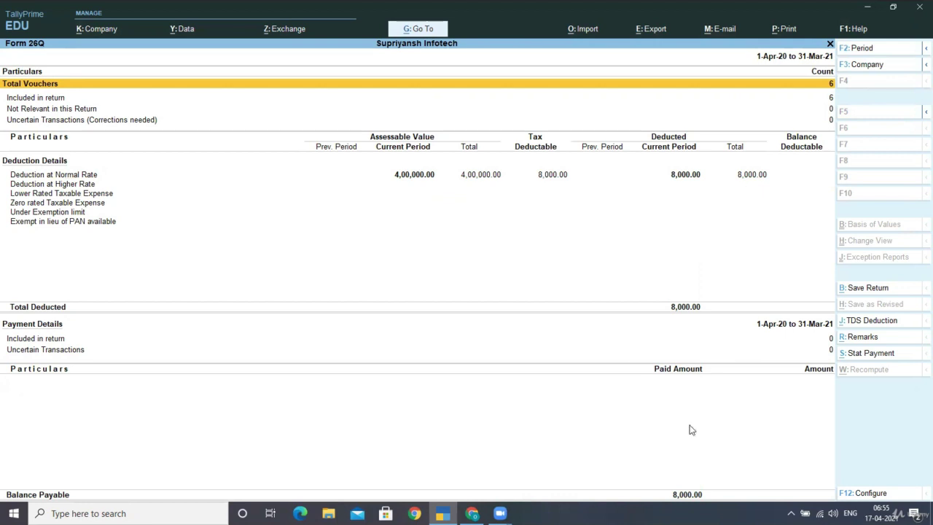
Step: Close Form 26Q, return to Gateway of Tally and enter Vouchers
{"action": "key", "text": "Escape"}
{"action": "key", "text": "Escape"}
{"action": "key", "text": "Escape"}
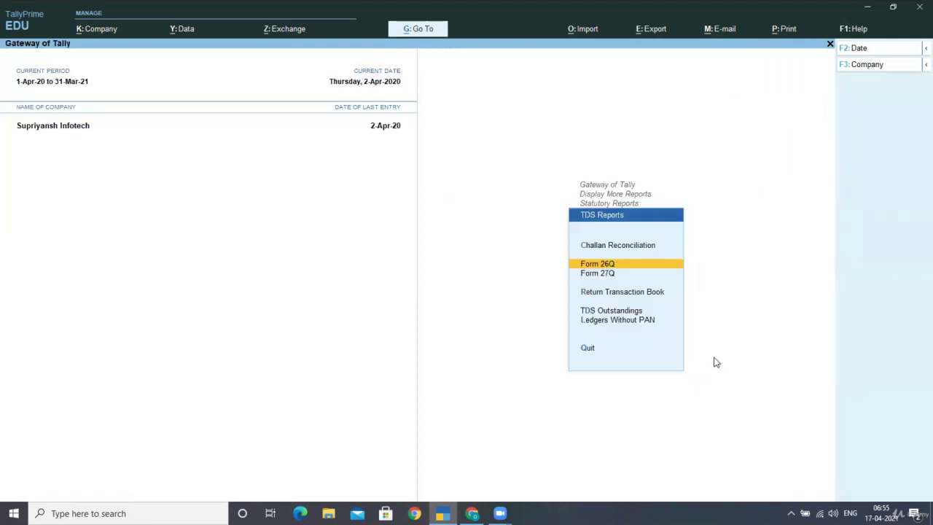
{"action": "key", "text": "Up"}
{"action": "key", "text": "Escape"}
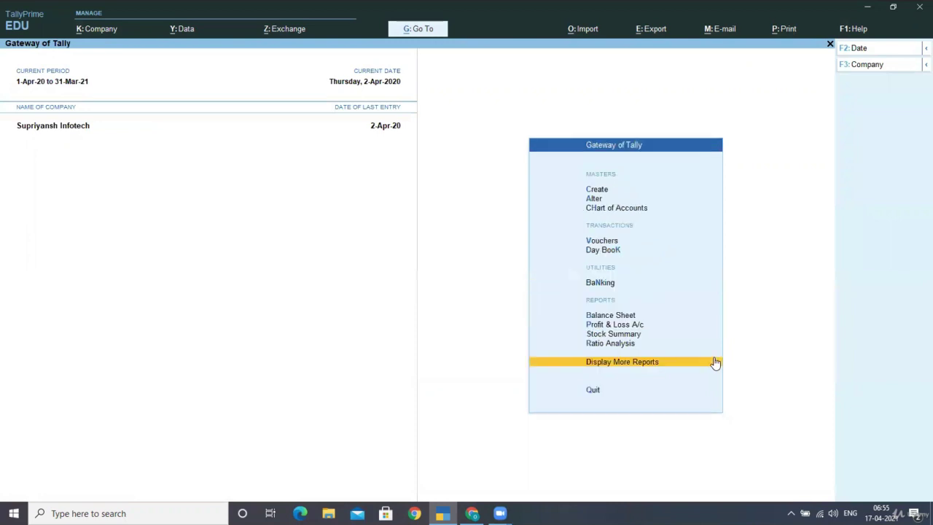
{"action": "key", "text": "Up"}
{"action": "key", "text": "Up"}
{"action": "key", "text": "Up"}
{"action": "key", "text": "Up"}
{"action": "key", "text": "Up"}
{"action": "key", "text": "Up"}
{"action": "key", "text": "Up"}
{"action": "key", "text": "Return"}
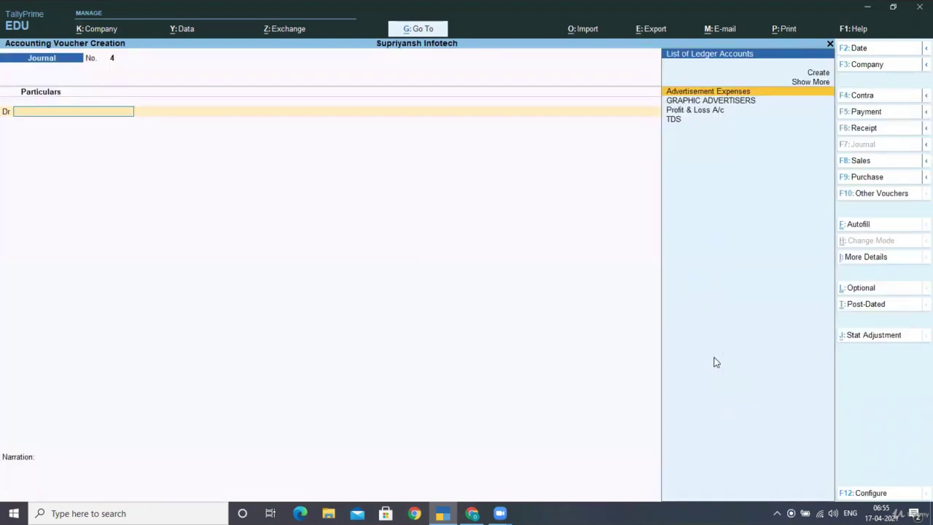
Step: Start a Payment voucher dated 2-Apr-20
{"action": "key", "text": "F5"}
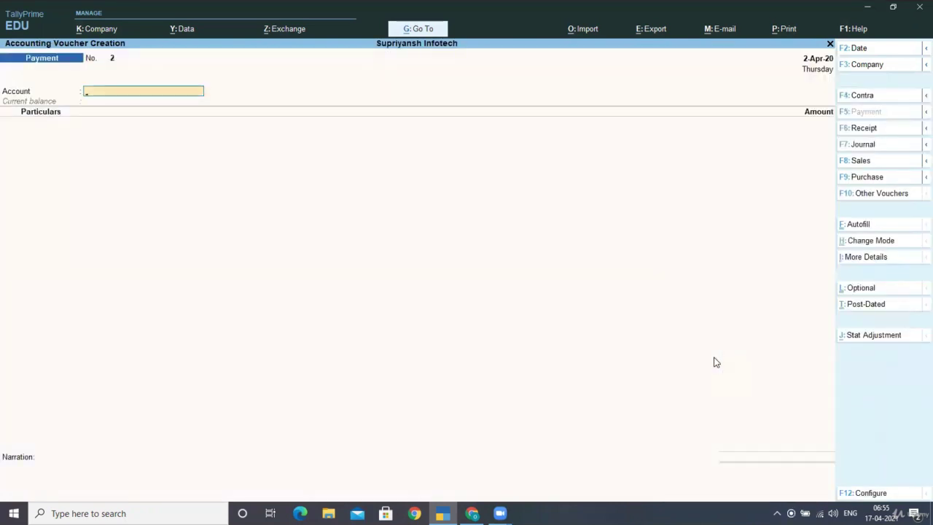
{"action": "key", "text": "F2"}
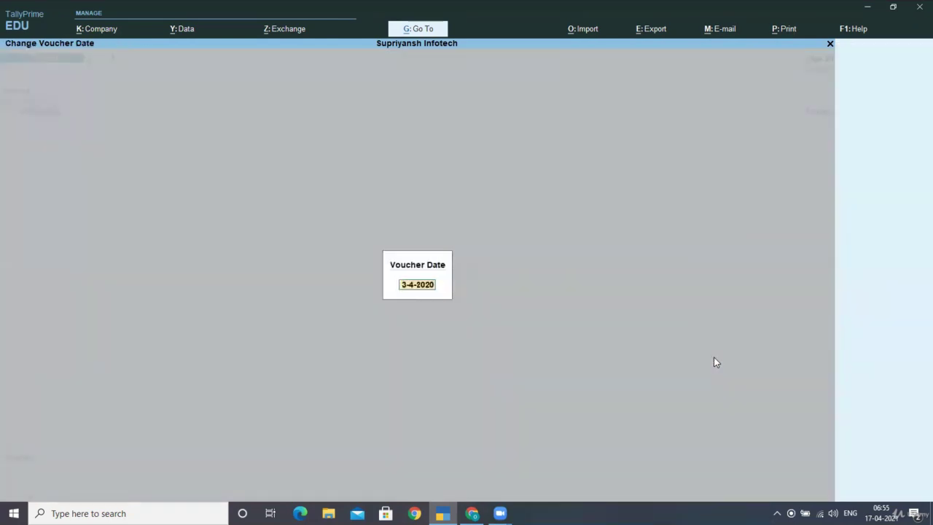
{"action": "type", "text": "2-"}
{"action": "key", "text": "Return"}
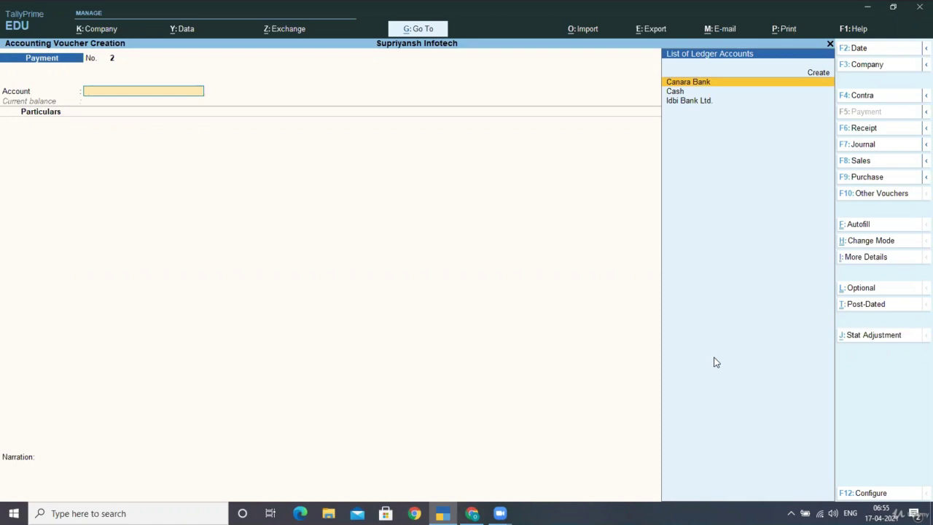
Step: Autofill a TDS Stat Payment for the period 1-Apr-20 to 2-Apr-20
{"action": "left_click", "coordinate": [857, 225]}
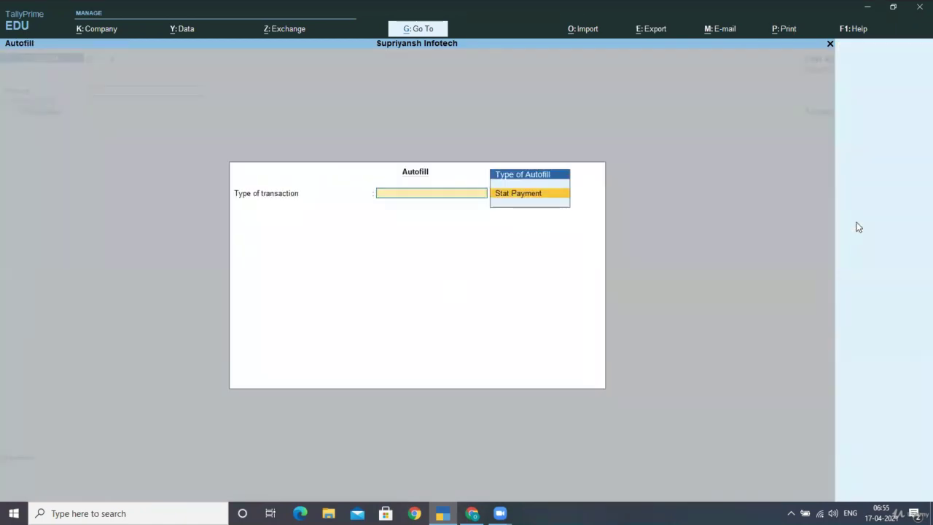
{"action": "left_click", "coordinate": [520, 201]}
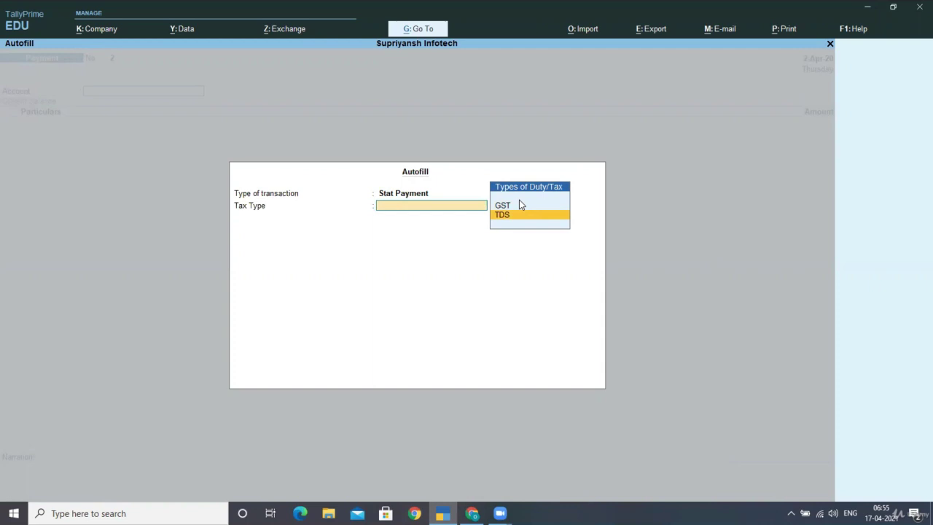
{"action": "key", "text": "Return"}
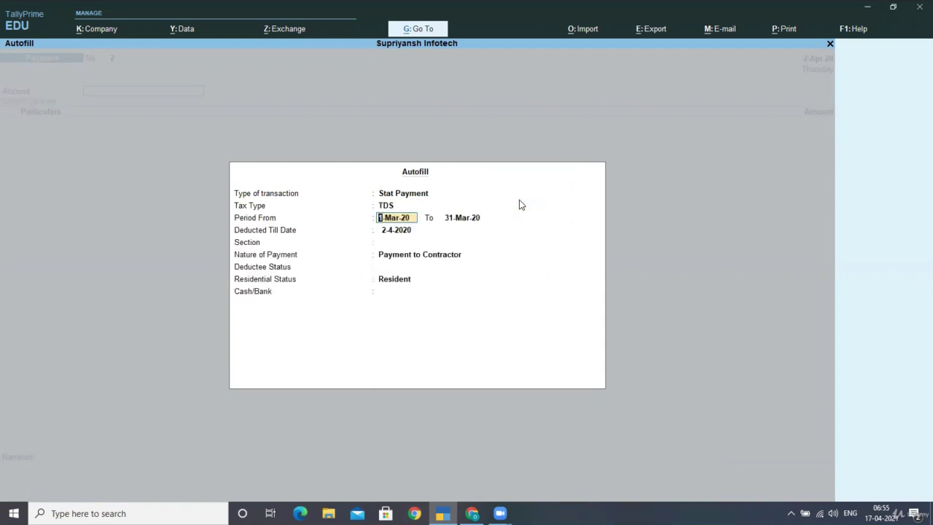
{"action": "type", "text": "1-4"}
{"action": "key", "text": "Return"}
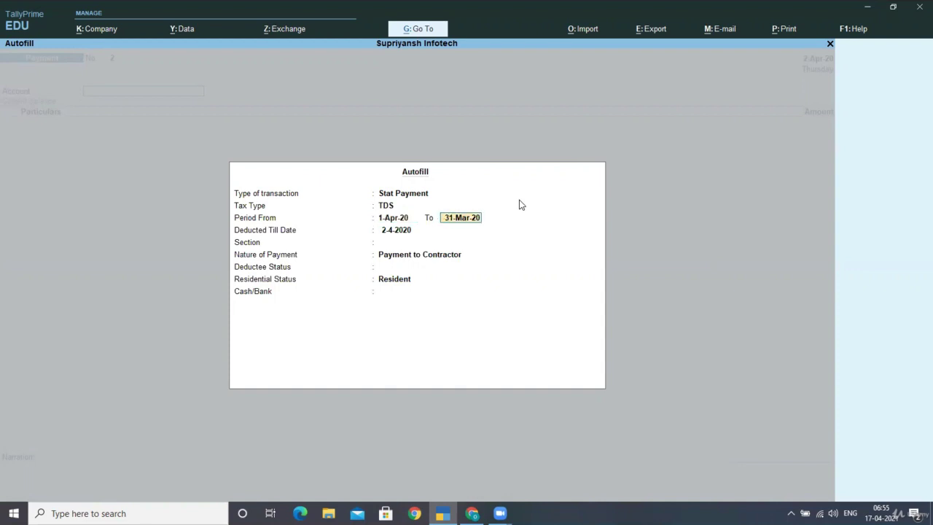
{"action": "type", "text": "2-4"}
{"action": "key", "text": "Return"}
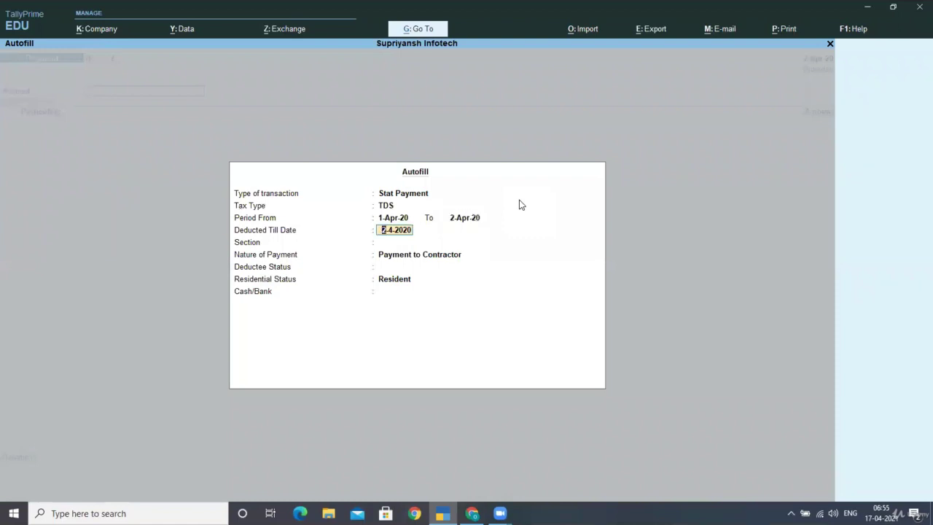
Step: Choose section 194c, Payment to Contractor, All Items, Resident, and Idbi Bank Ltd
{"action": "key", "text": "Return"}
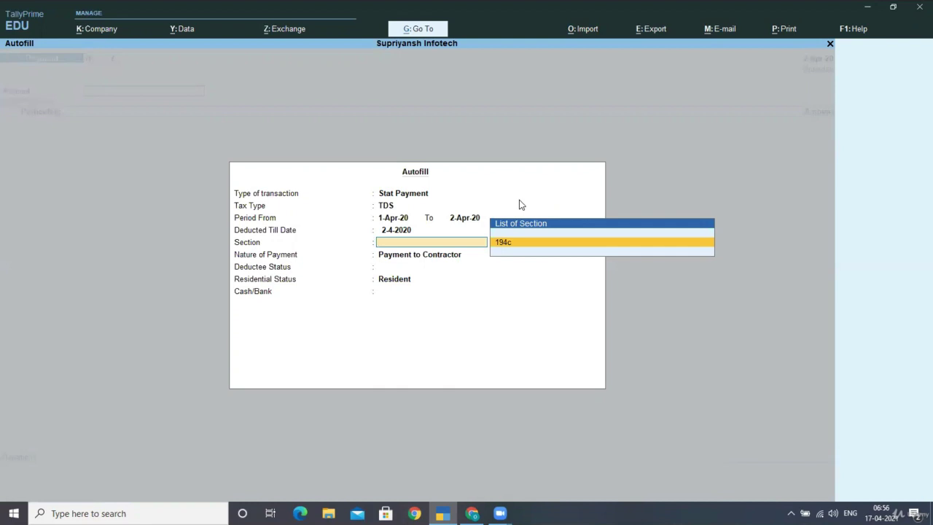
{"action": "key", "text": "Return"}
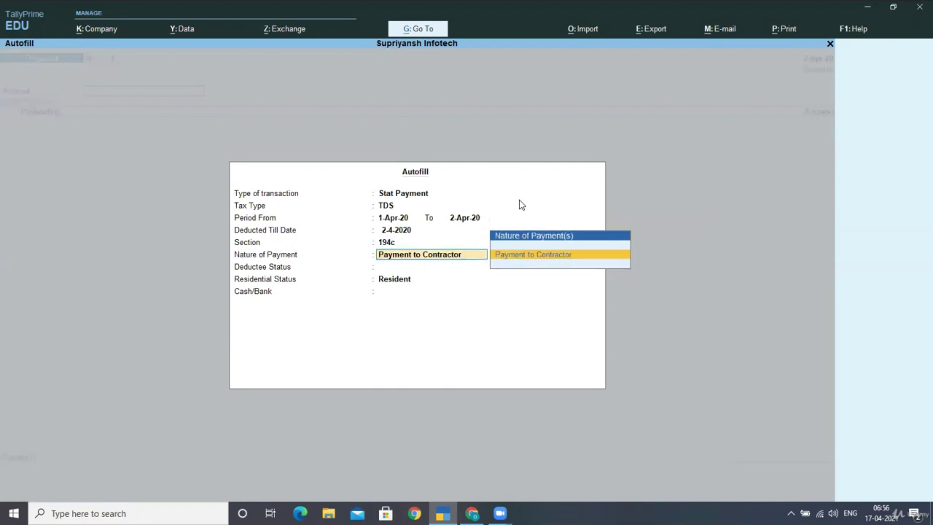
{"action": "key", "text": "Return"}
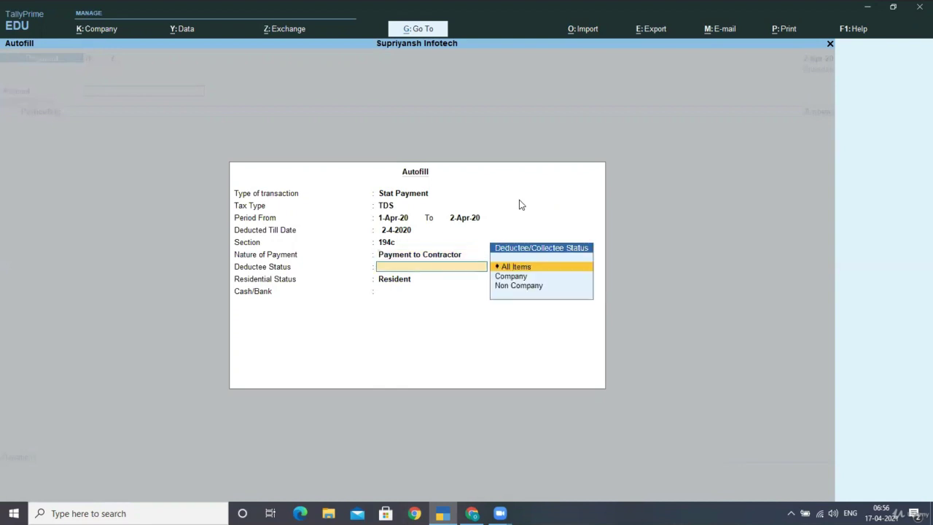
{"action": "key", "text": "Down"}
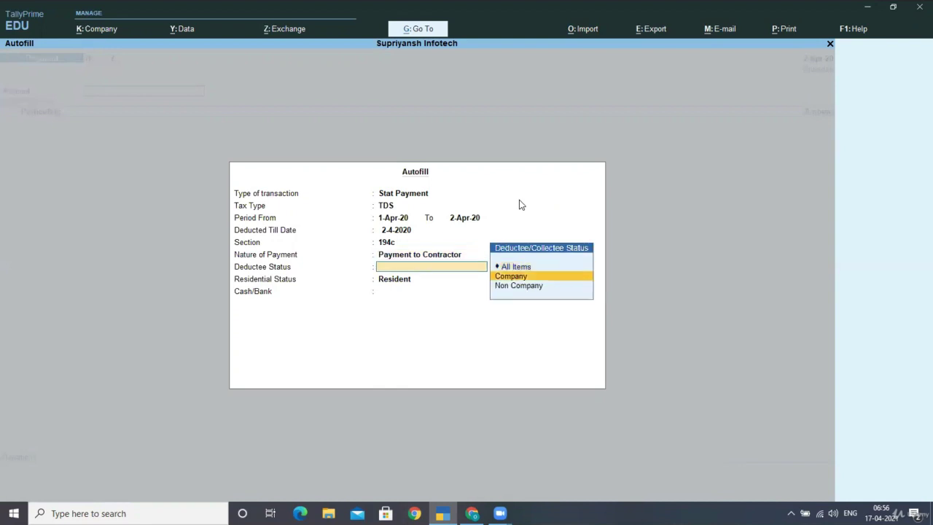
{"action": "key", "text": "Up"}
{"action": "key", "text": "Up"}
{"action": "key", "text": "Up"}
{"action": "key", "text": "Up"}
{"action": "key", "text": "Return"}
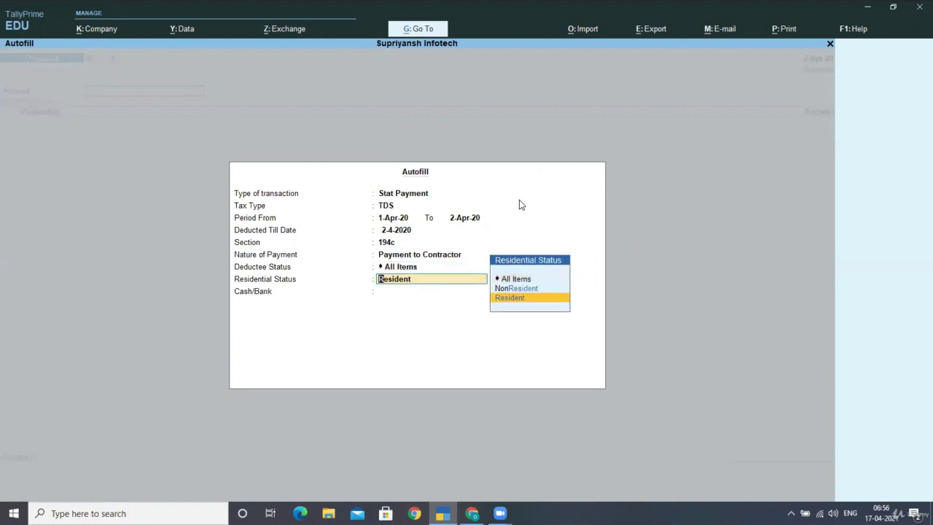
{"action": "key", "text": "Return"}
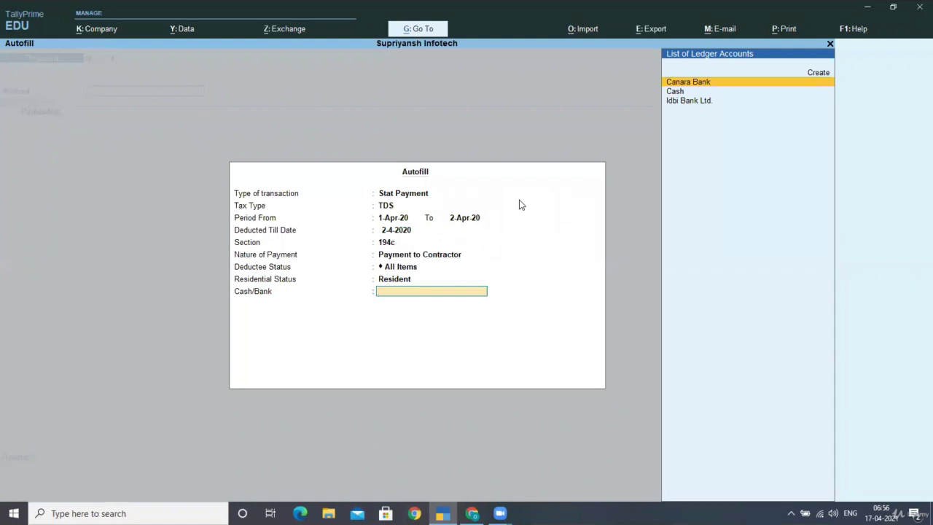
{"action": "key", "text": "Down"}
{"action": "key", "text": "Down"}
Step: Pay 8,000.00 from Idbi Bank Ltd. by cheque, entering the instrument number dated 2-Apr-20
{"action": "key", "text": "Return"}
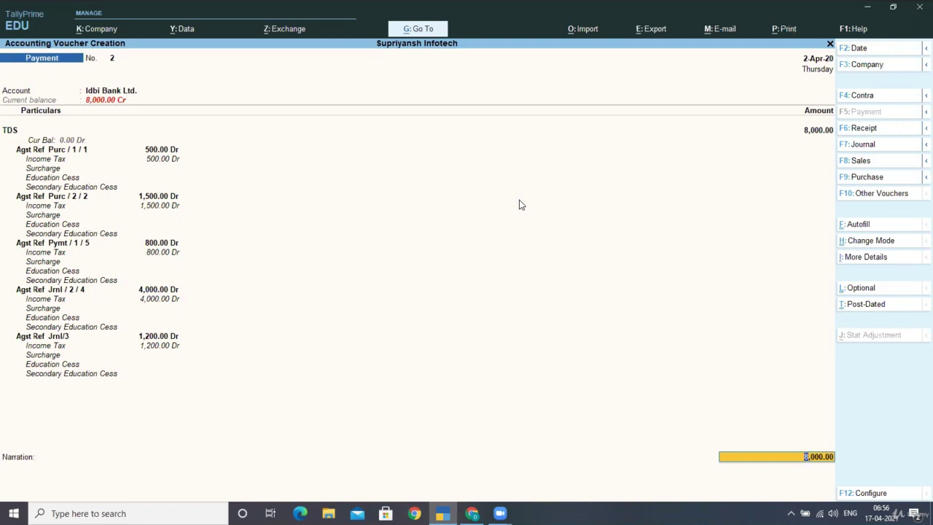
{"action": "key", "text": "Return"}
{"action": "key", "text": "Return"}
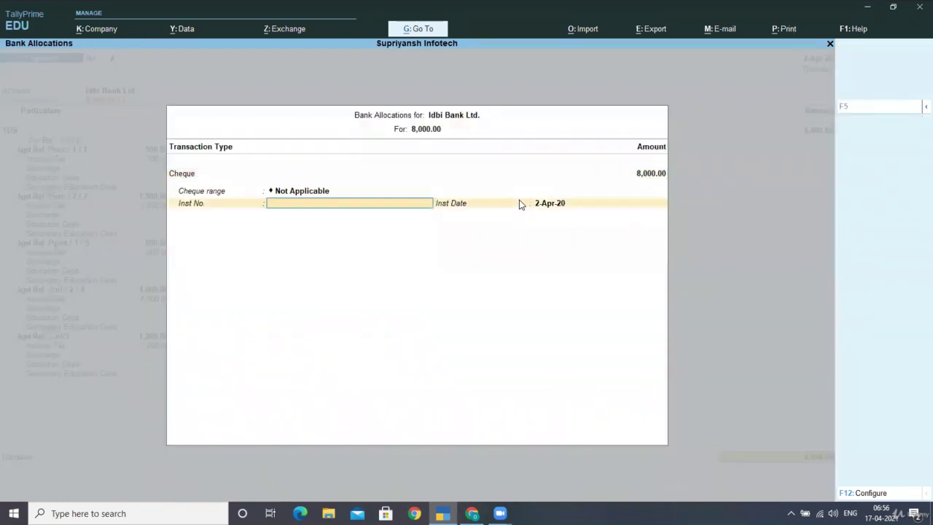
{"action": "type", "text": "3242"}
{"action": "key", "text": "Return"}
{"action": "key", "text": "Return"}
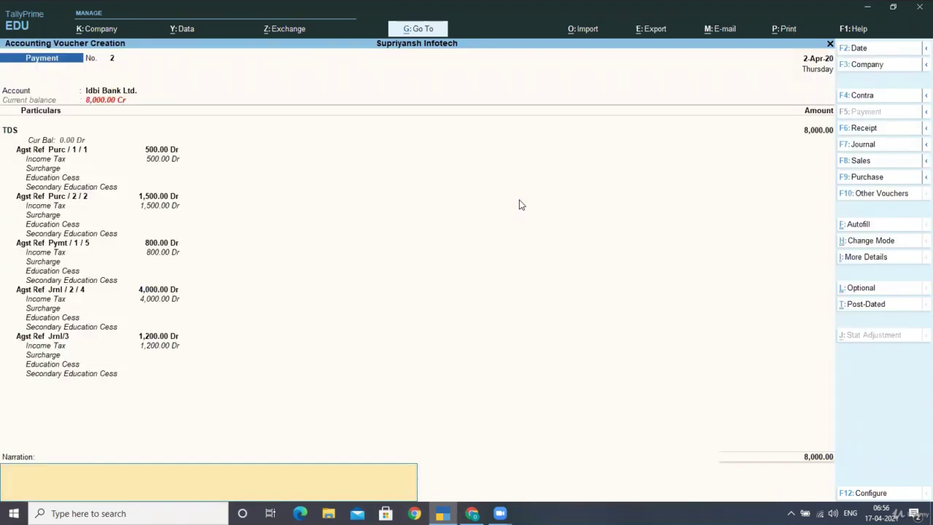
Step: Save the TDS payment voucher and reopen Form 26Q from Statutory Reports > TDS Reports
{"action": "key", "text": "Return"}
{"action": "key", "text": "Escape"}
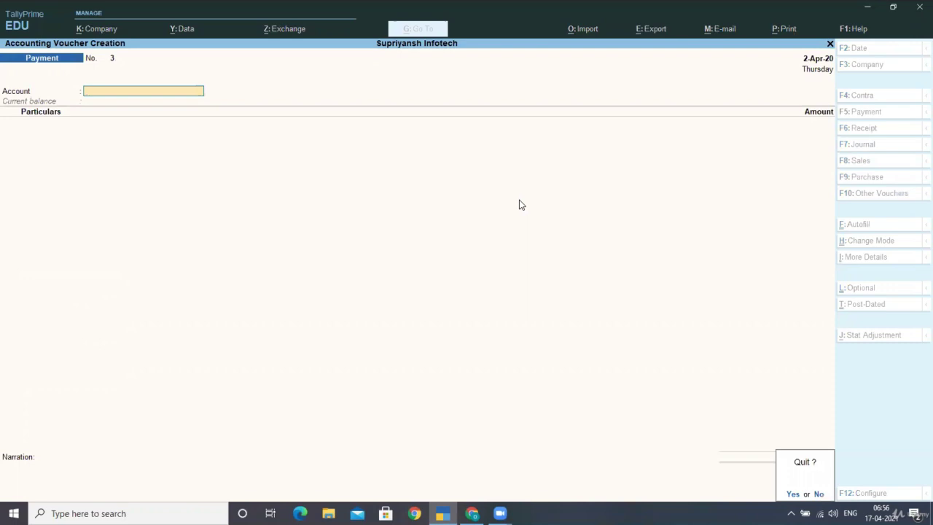
{"action": "key", "text": "Return"}
{"action": "key", "text": "d"}
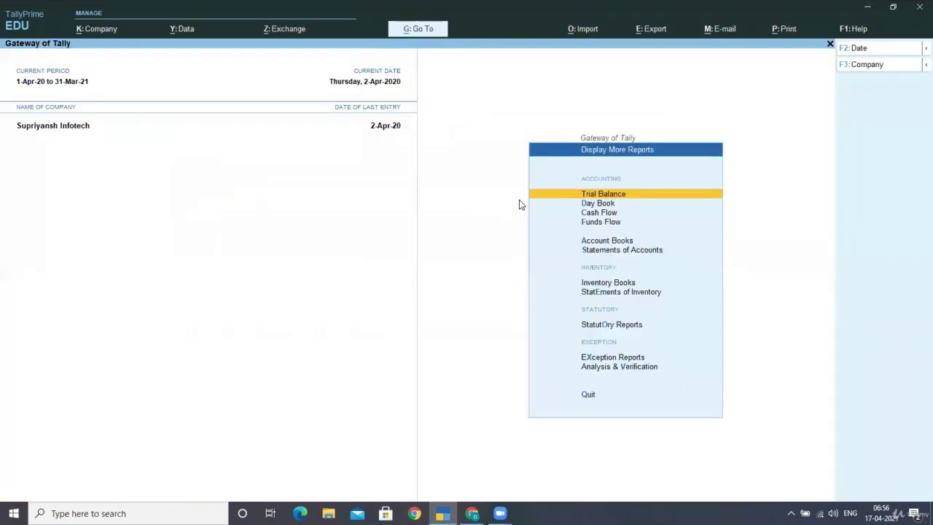
{"action": "key", "text": "o"}
{"action": "key", "text": "Down"}
{"action": "key", "text": "Return"}
{"action": "key", "text": "Down"}
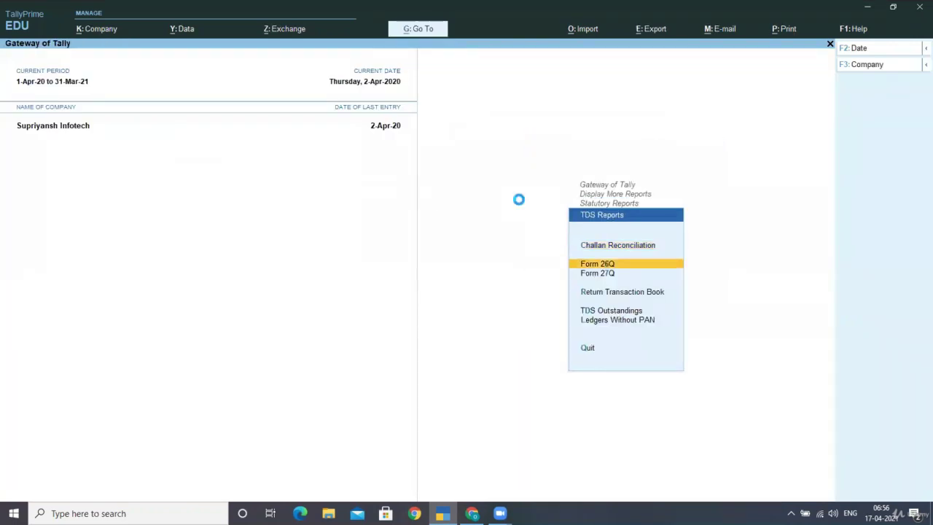
{"action": "key", "text": "Return"}
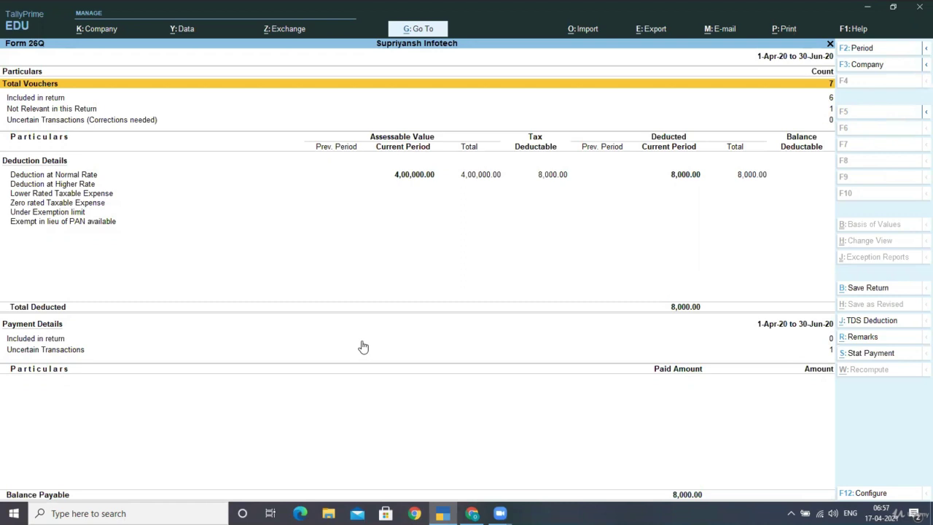
Step: Switch Form 26Q to Detailed format and drill into Not Relevant in this Return > Payment
{"action": "key", "text": "F12"}
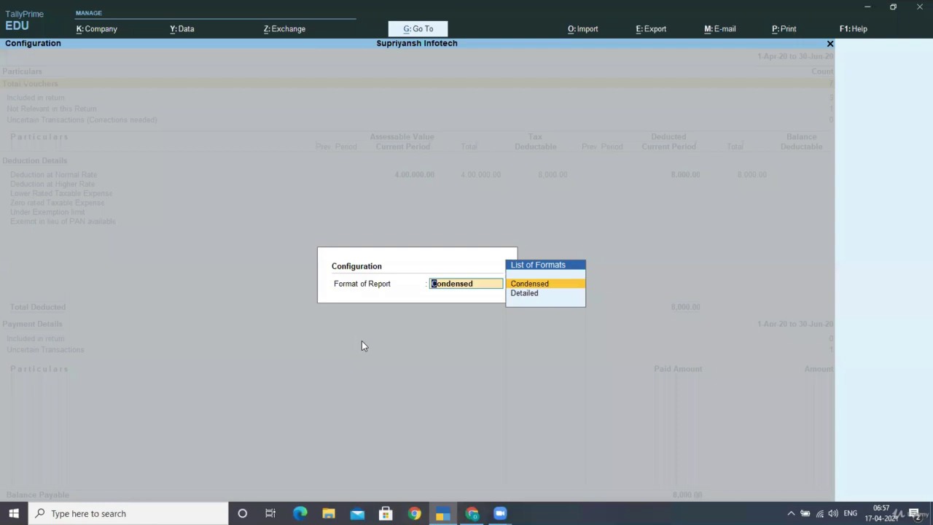
{"action": "key", "text": "Down"}
{"action": "key", "text": "Return"}
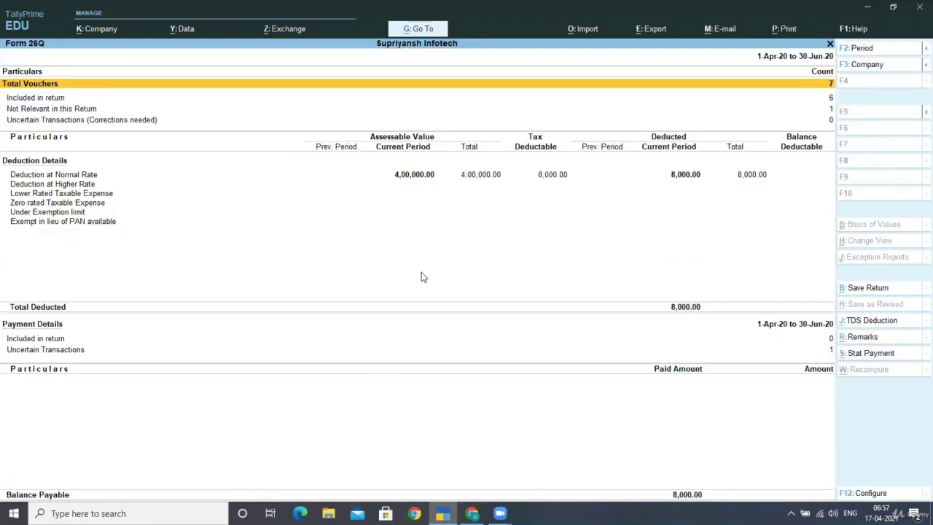
{"action": "key", "text": "Down"}
{"action": "key", "text": "Down"}
{"action": "key", "text": "Return"}
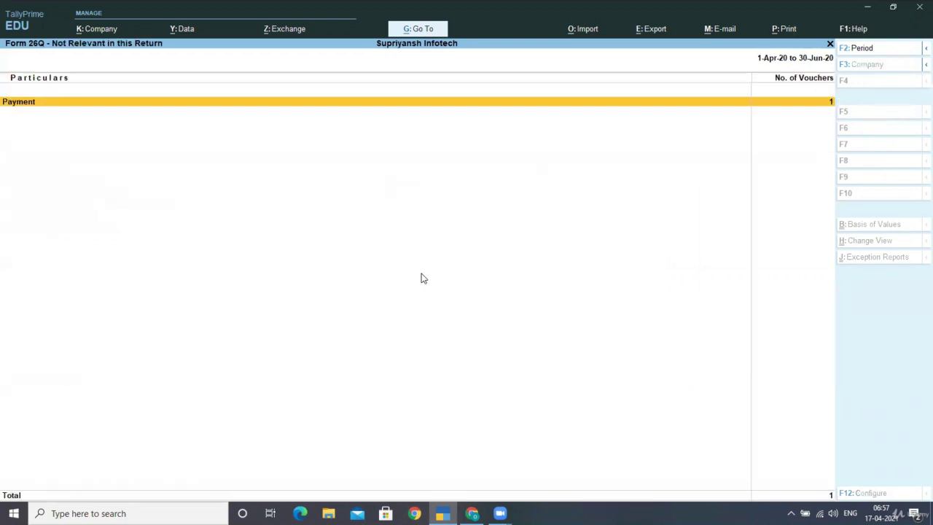
{"action": "key", "text": "Return"}
{"action": "key", "text": "Return"}
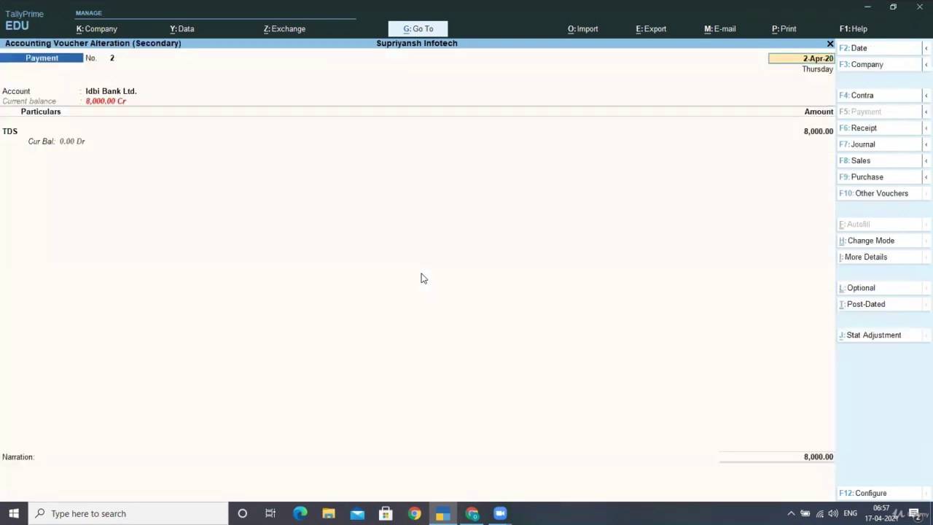
Step: Map the 8,000 payment voucher as Tax Payment and return to the Form 26Q summary
{"action": "key", "text": "Escape"}
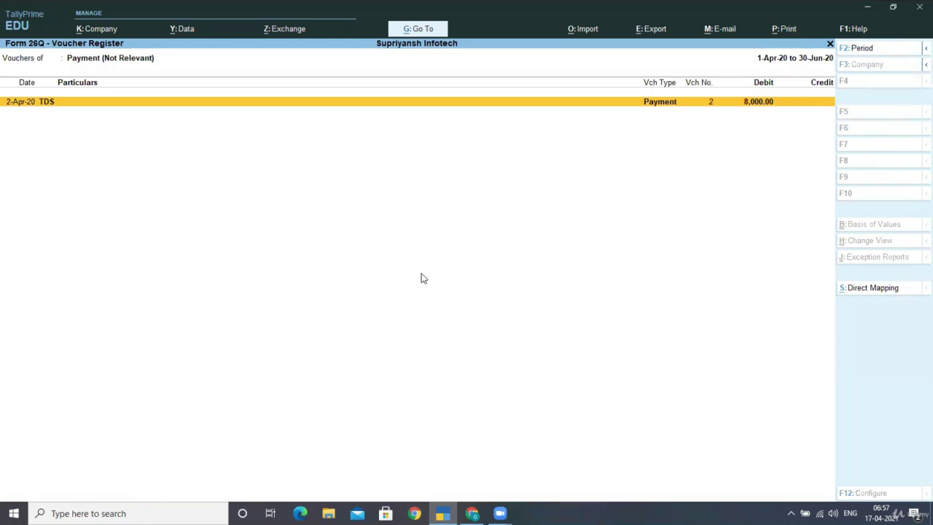
{"action": "key", "text": "alt+s"}
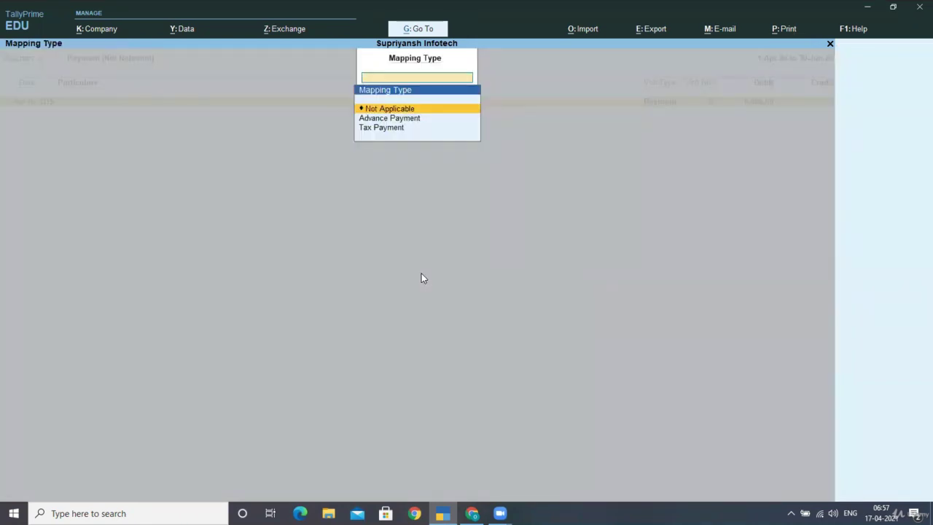
{"action": "key", "text": "Down"}
{"action": "key", "text": "Down"}
{"action": "key", "text": "Return"}
{"action": "key", "text": "Escape"}
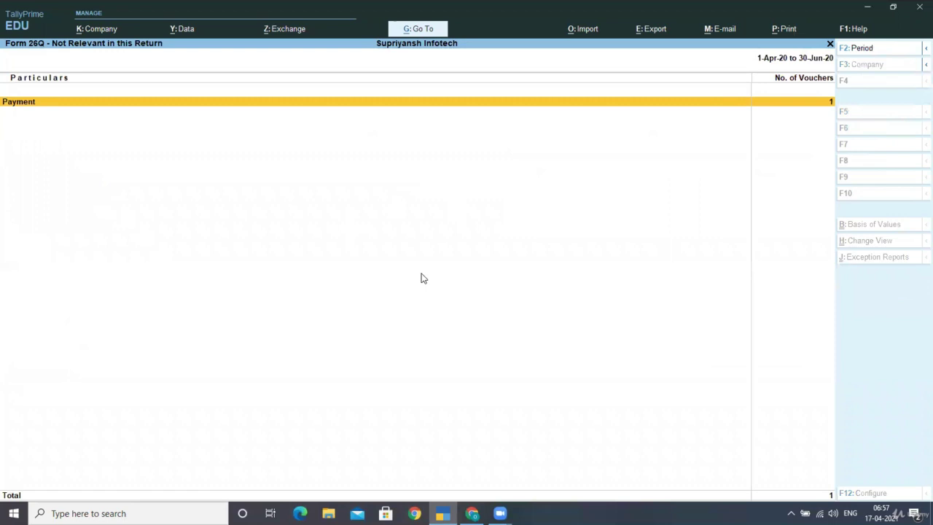
{"action": "key", "text": "Escape"}
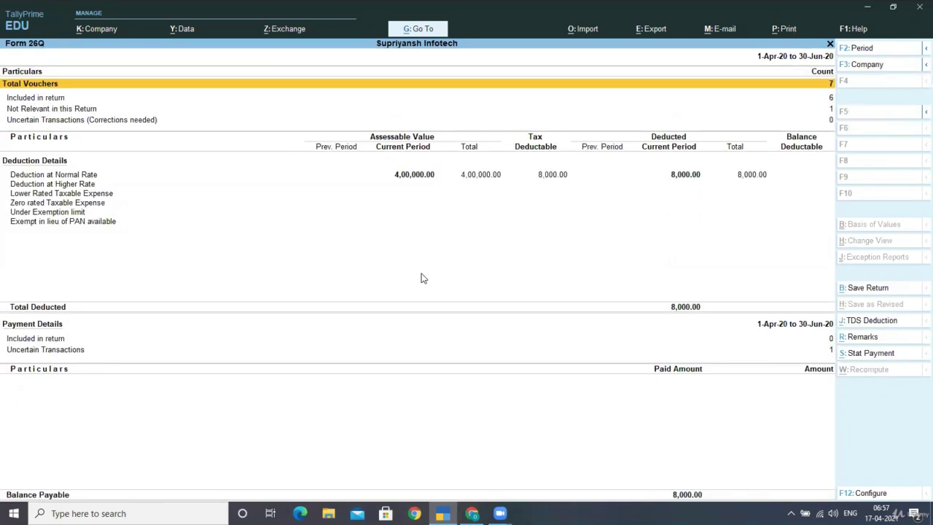
Step: View the Deduction at Normal Rate breakdown in Form 26Q
{"action": "key", "text": "Down"}
{"action": "key", "text": "Down"}
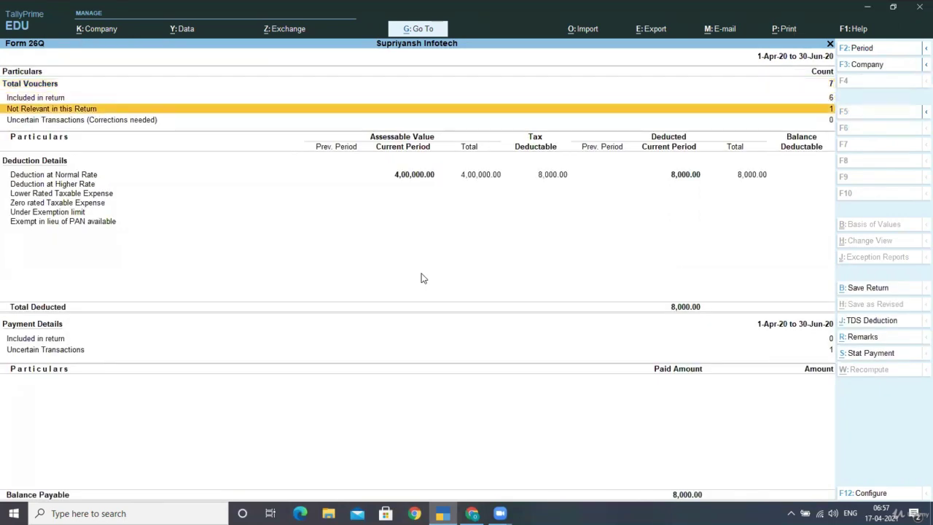
{"action": "key", "text": "Down"}
{"action": "key", "text": "Down"}
{"action": "key", "text": "Up"}
{"action": "key", "text": "Return"}
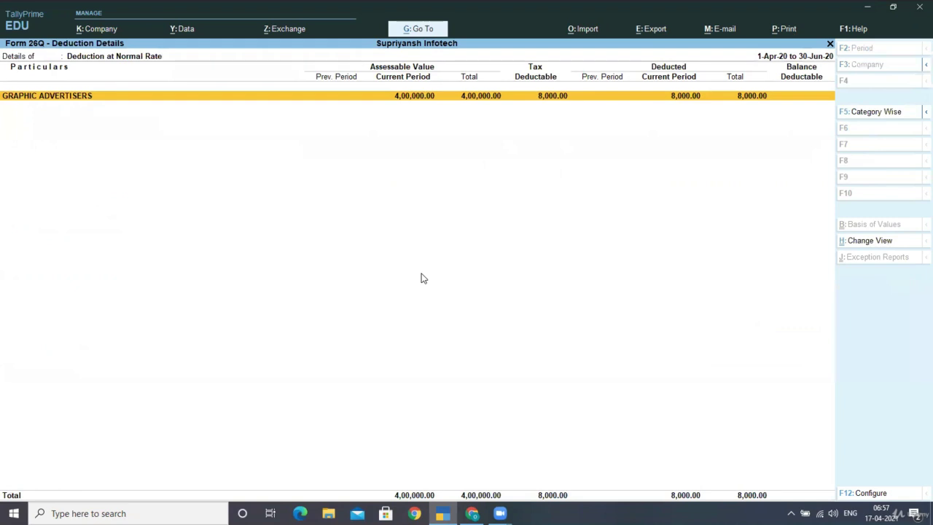
{"action": "key", "text": "Escape"}
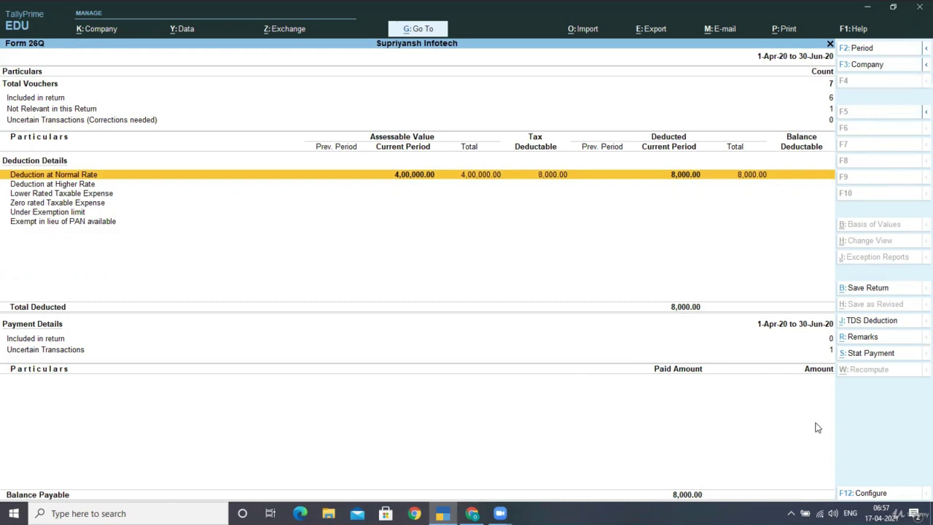
Step: Start a TDS Deduction journal up to 2-Apr-20, then discard it
{"action": "left_click", "coordinate": [872, 329]}
{"action": "key", "text": "Escape"}
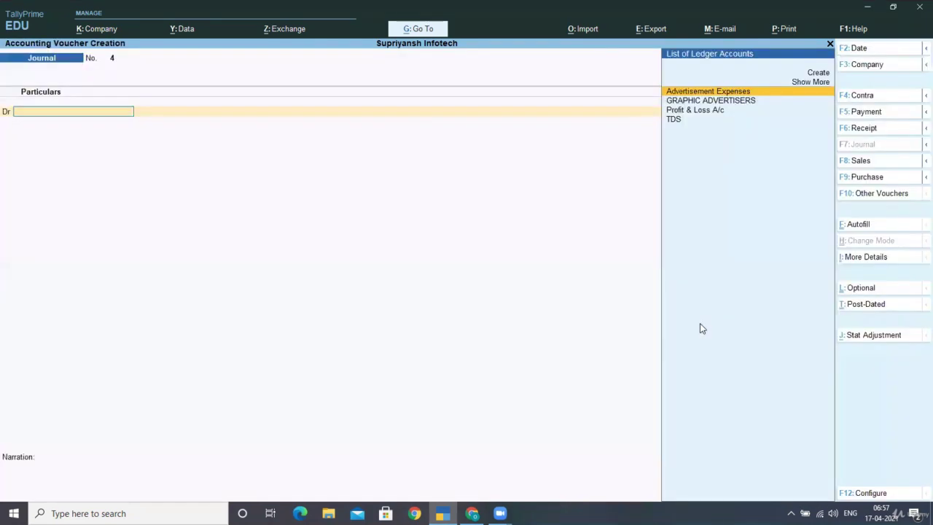
{"action": "key", "text": "Escape"}
{"action": "key", "text": "y"}
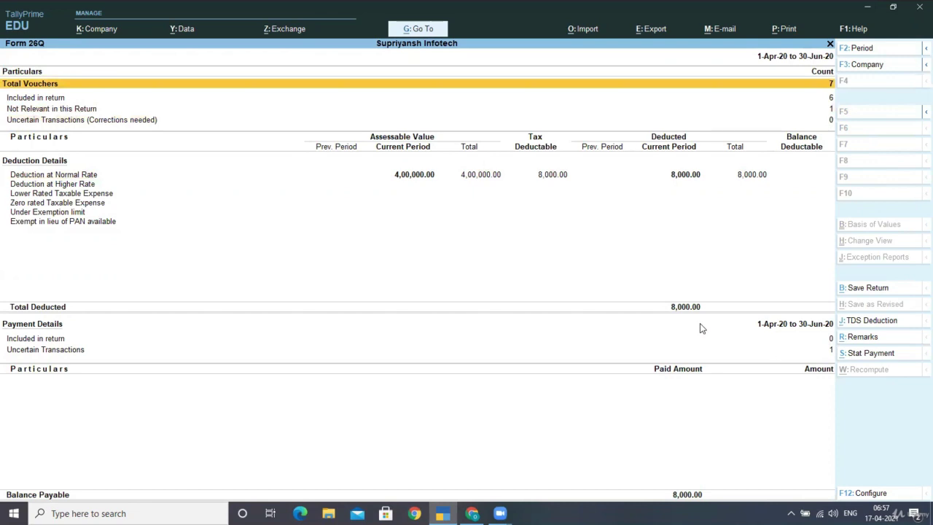
Step: Close Form 26Q and view TDS Outstandings showing 8,000 pending for Payment to Contractor
{"action": "key", "text": "Escape"}
{"action": "key", "text": "Down"}
{"action": "key", "text": "Down"}
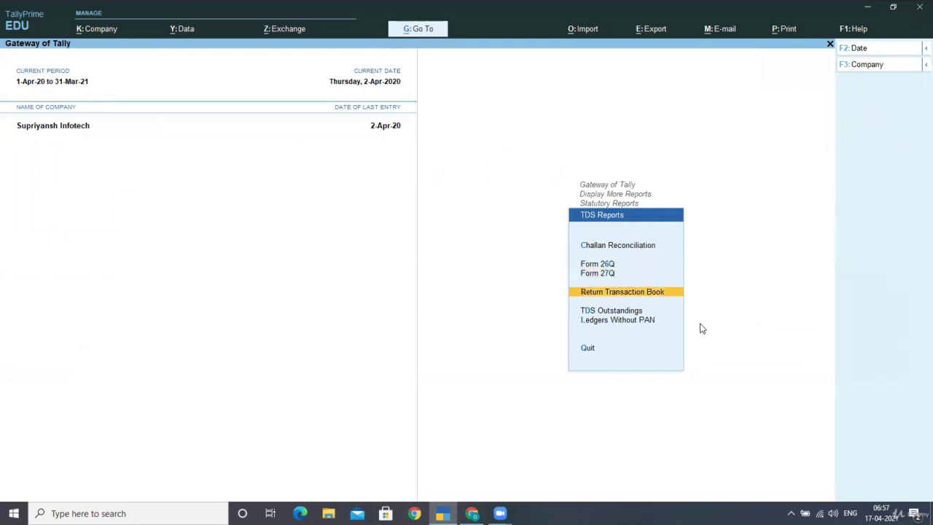
{"action": "key", "text": "Down"}
{"action": "key", "text": "Return"}
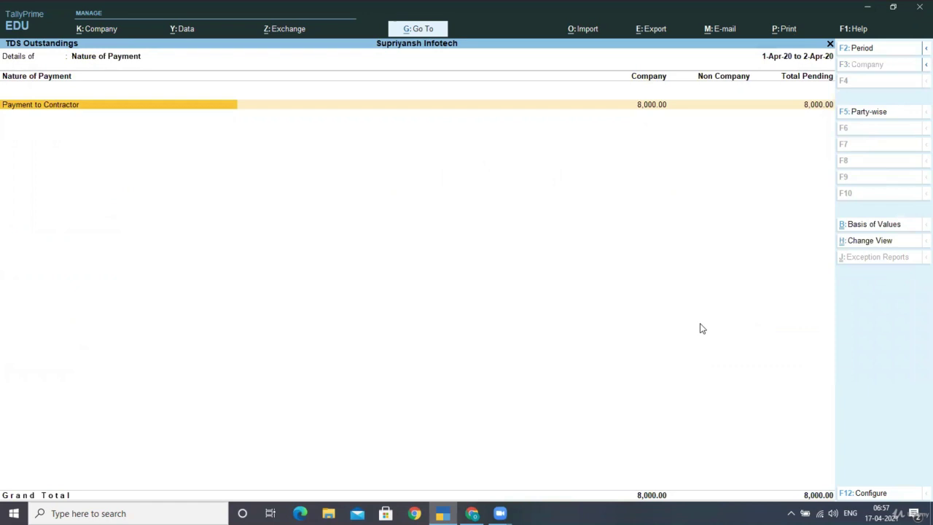
{"action": "key", "text": "Escape"}
{"action": "key", "text": "Down"}
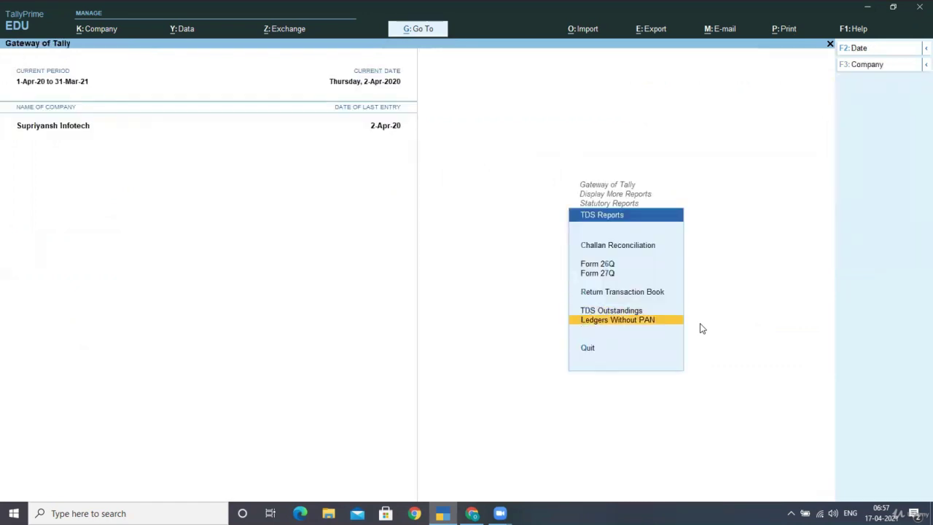
Step: Review the Form 26Q deduction rows again, then close the report
{"action": "key", "text": "Up"}
{"action": "key", "text": "Up"}
{"action": "key", "text": "Up"}
{"action": "key", "text": "Up"}
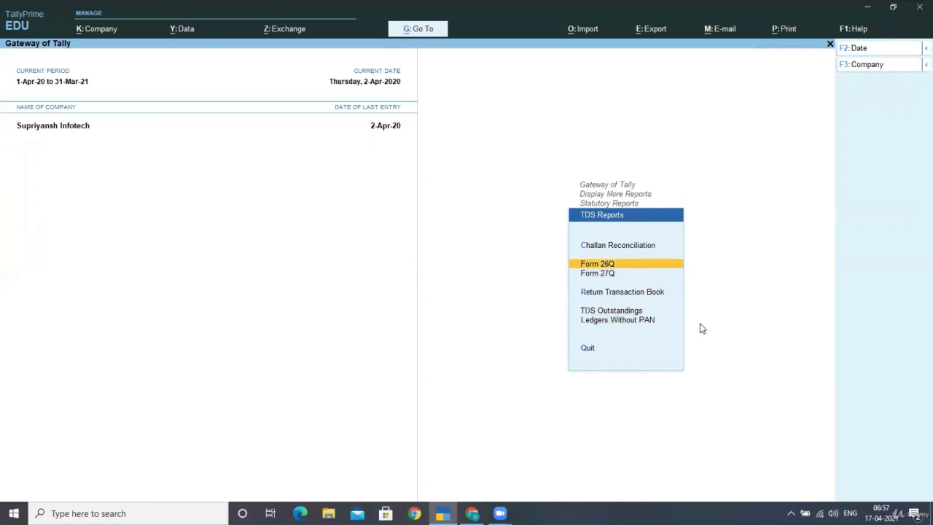
{"action": "key", "text": "Return"}
{"action": "key", "text": "Down"}
{"action": "key", "text": "Down"}
{"action": "key", "text": "Down"}
{"action": "key", "text": "Down"}
{"action": "key", "text": "Down"}
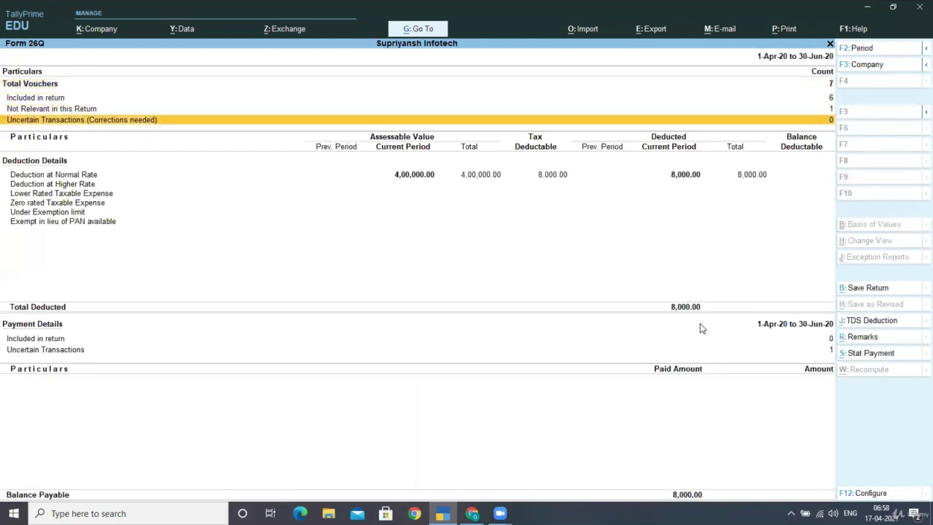
{"action": "key", "text": "Down"}
{"action": "key", "text": "Up"}
{"action": "key", "text": "Up"}
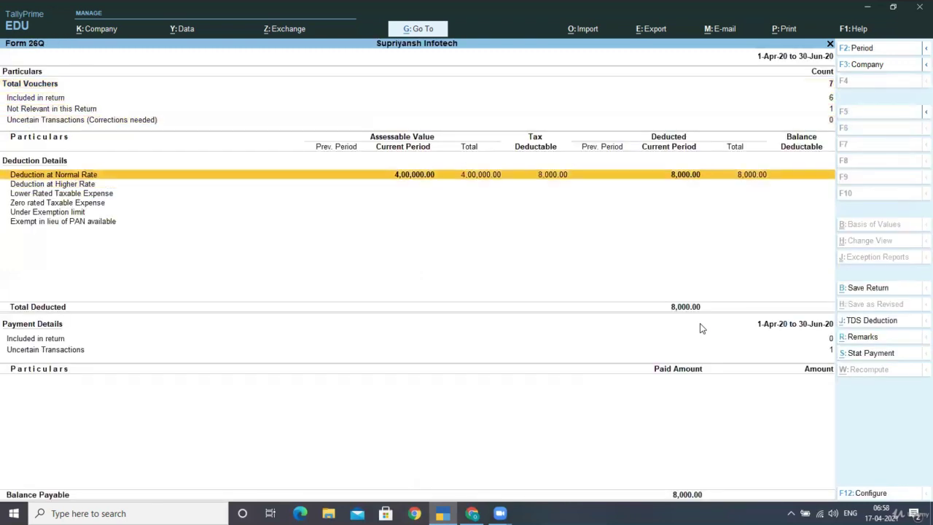
{"action": "key", "text": "Escape"}
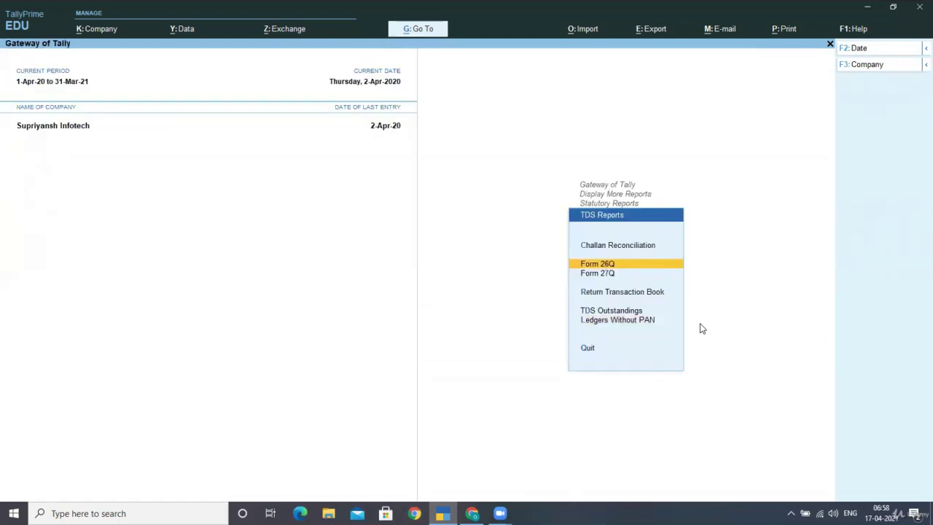
{"action": "key", "text": "Return"}
{"action": "key", "text": "Escape"}
Step: View the empty Return Transaction Book, then back out to Display More Reports
{"action": "key", "text": "Down"}
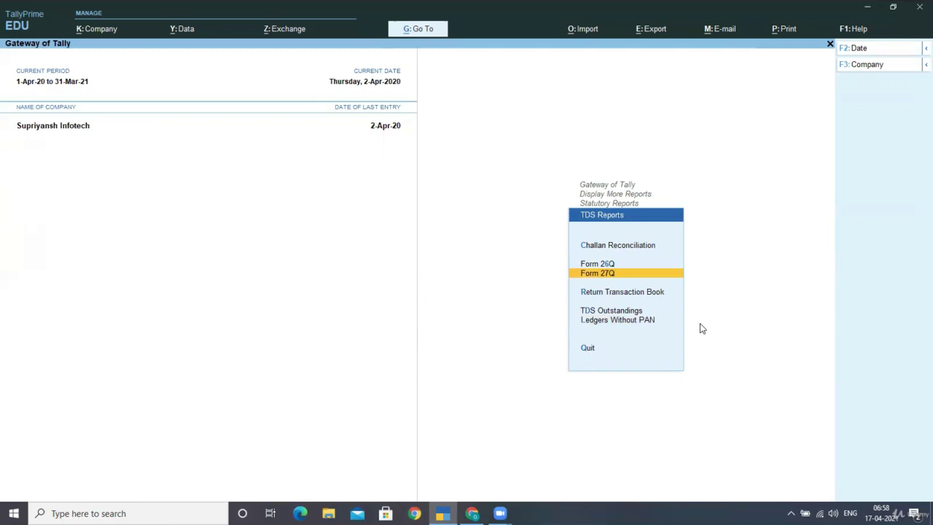
{"action": "key", "text": "Down"}
{"action": "key", "text": "Return"}
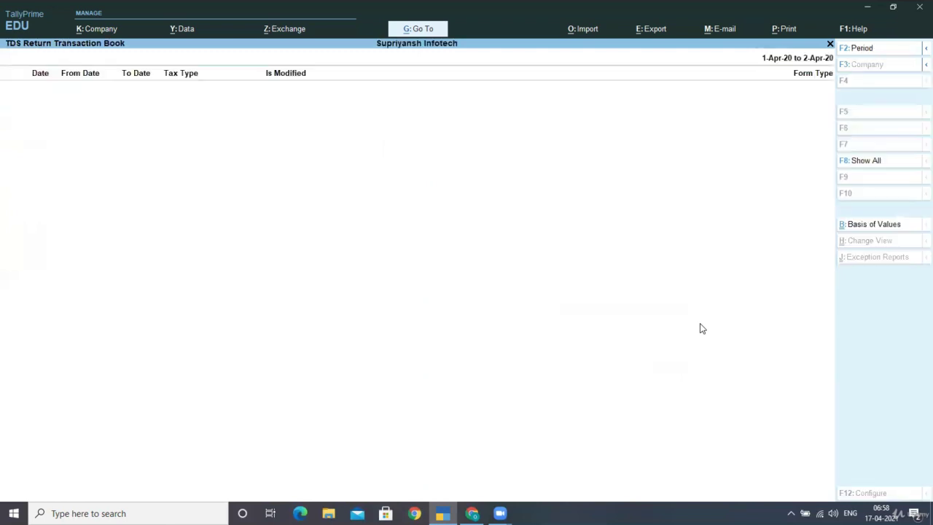
{"action": "key", "text": "Escape"}
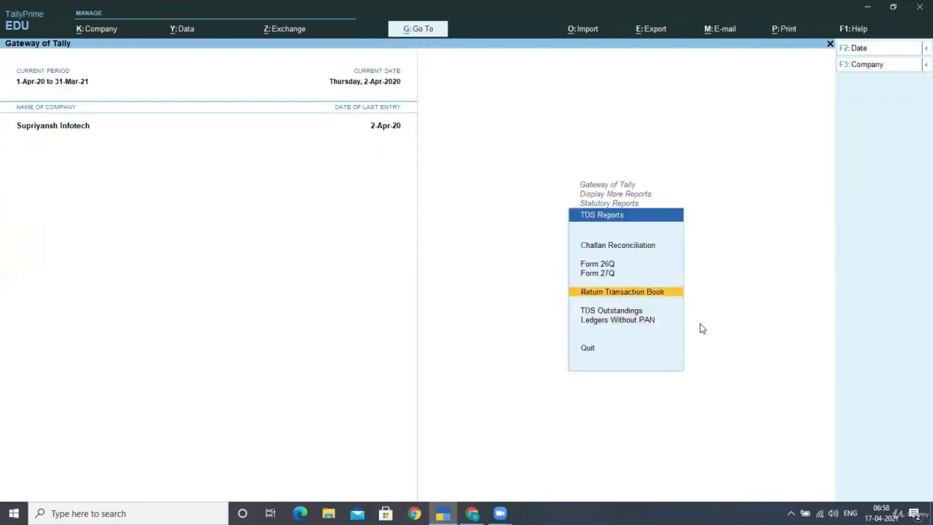
{"action": "key", "text": "Escape"}
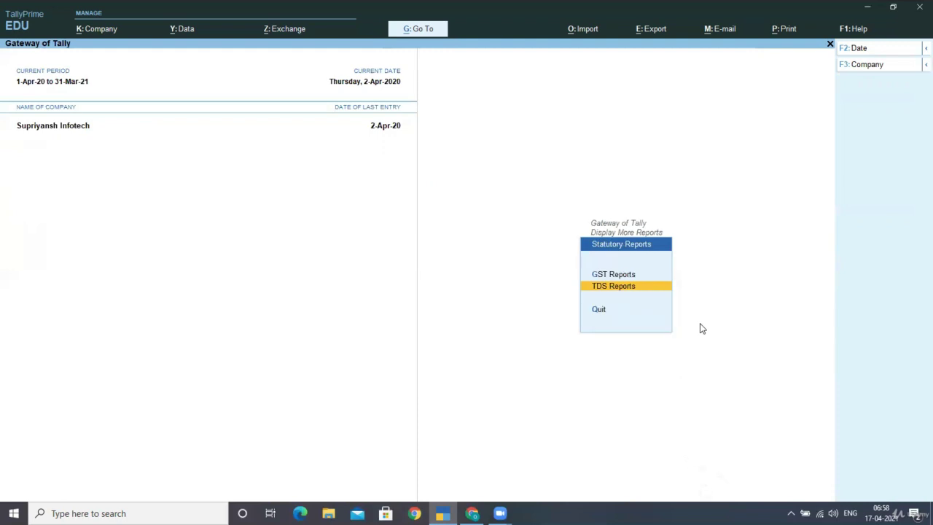
{"action": "key", "text": "Escape"}
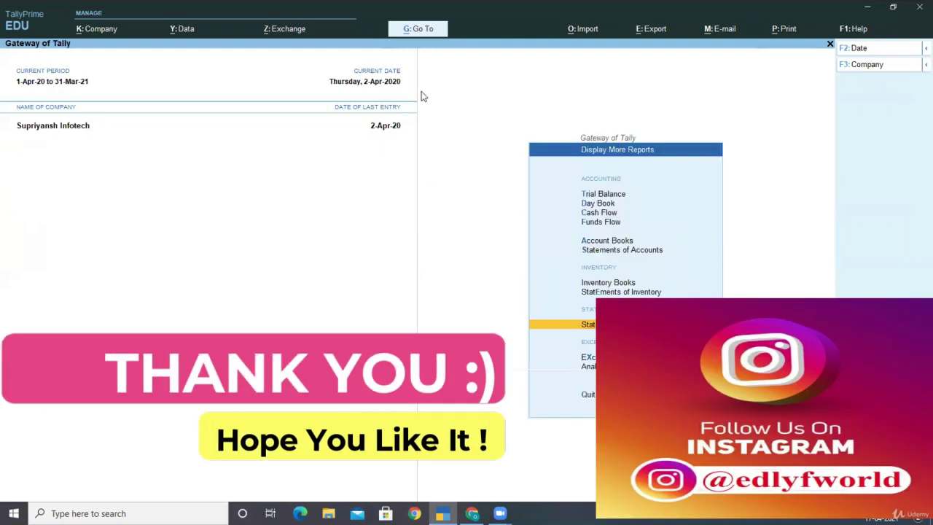